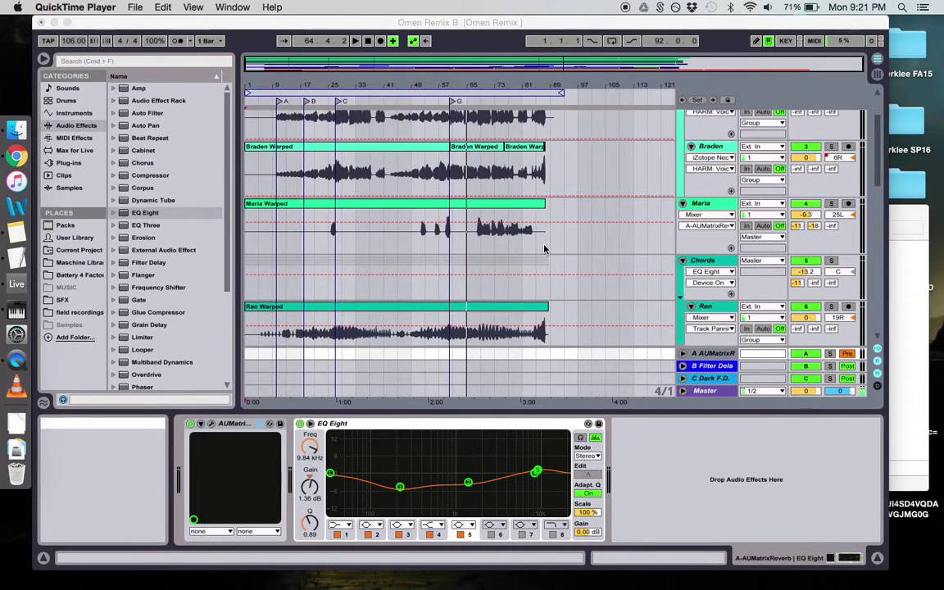
{"action": "scroll", "coordinate": [544, 249], "scroll_direction": "up", "scroll_amount": 2}
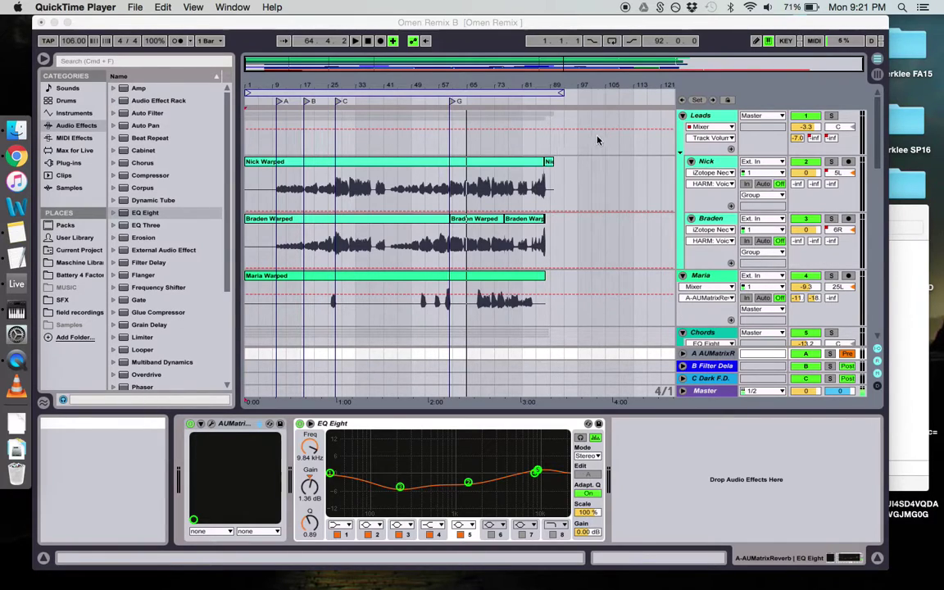
Start playing the arrangement and show the Nick track's iZotope Nectar 2 device
{"action": "scroll", "coordinate": [623, 181], "scroll_direction": "down", "scroll_amount": 3}
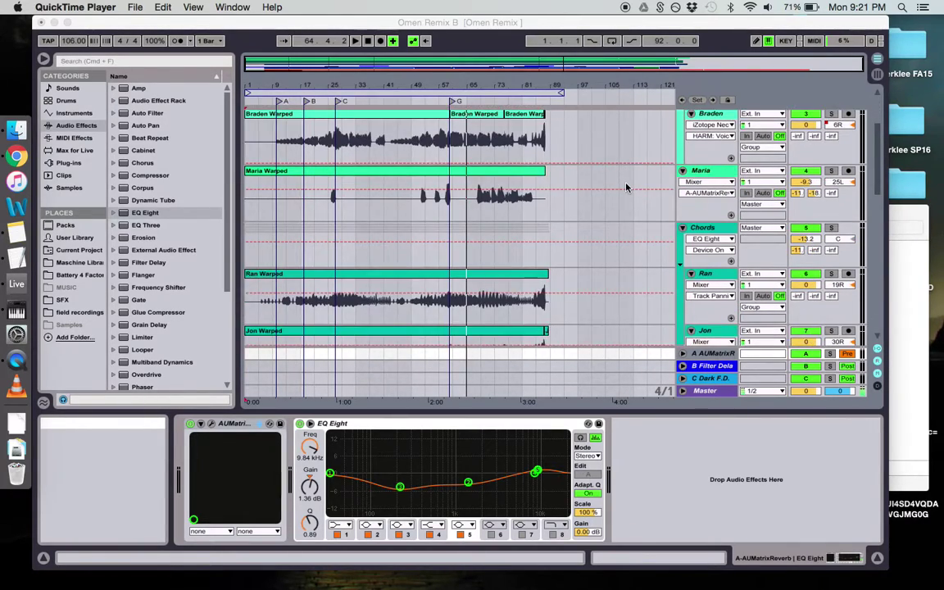
{"action": "scroll", "coordinate": [626, 188], "scroll_direction": "up", "scroll_amount": 2}
{"action": "scroll", "coordinate": [626, 187], "scroll_direction": "up", "scroll_amount": 1}
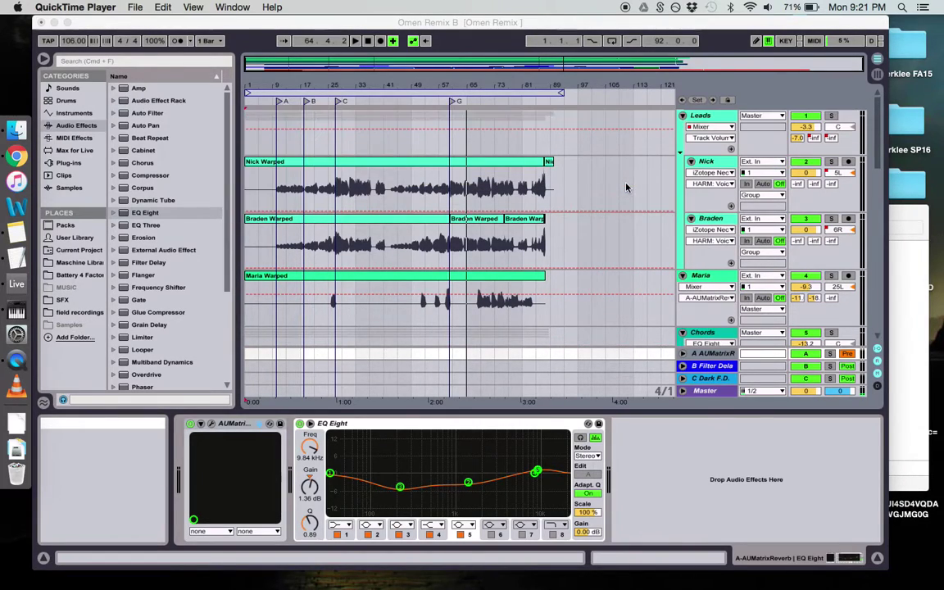
{"action": "scroll", "coordinate": [626, 188], "scroll_direction": "down", "scroll_amount": 5}
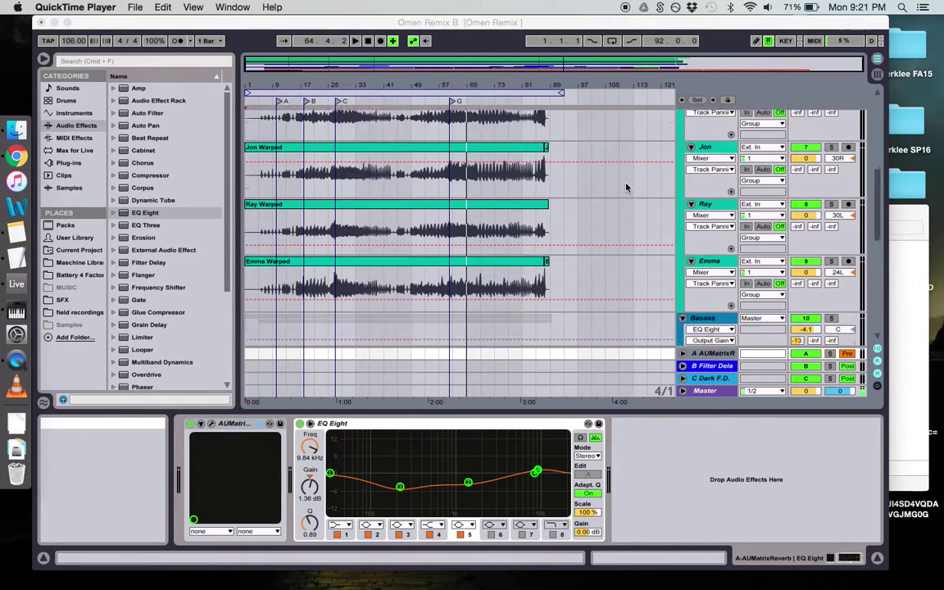
{"action": "scroll", "coordinate": [626, 188], "scroll_direction": "down", "scroll_amount": 4}
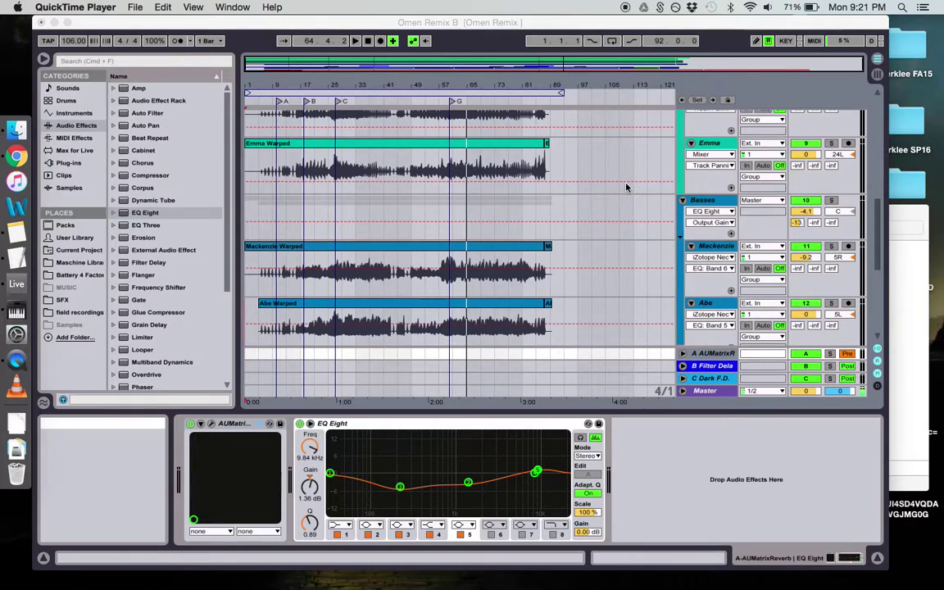
{"action": "scroll", "coordinate": [626, 188], "scroll_direction": "up", "scroll_amount": 6}
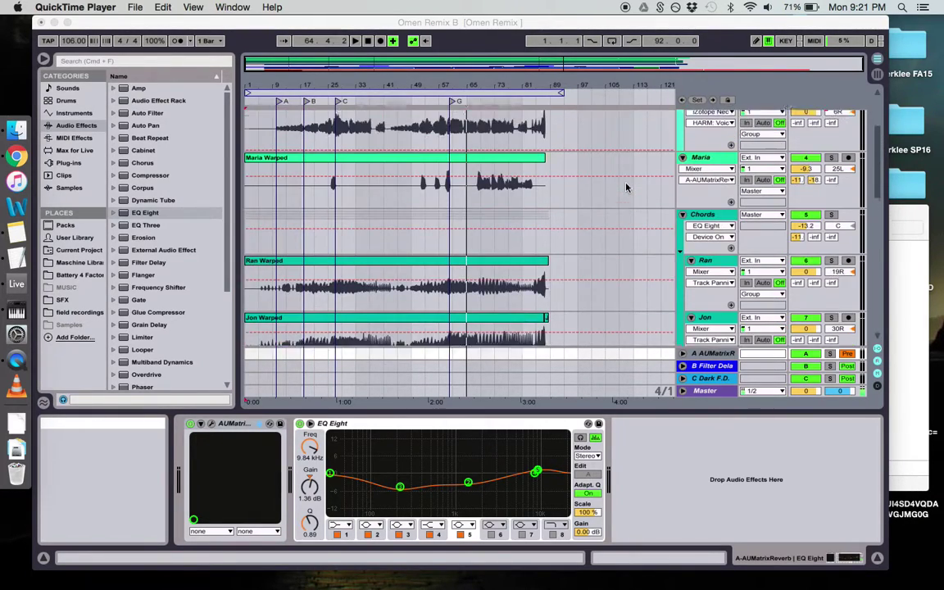
{"action": "scroll", "coordinate": [626, 188], "scroll_direction": "up", "scroll_amount": 3}
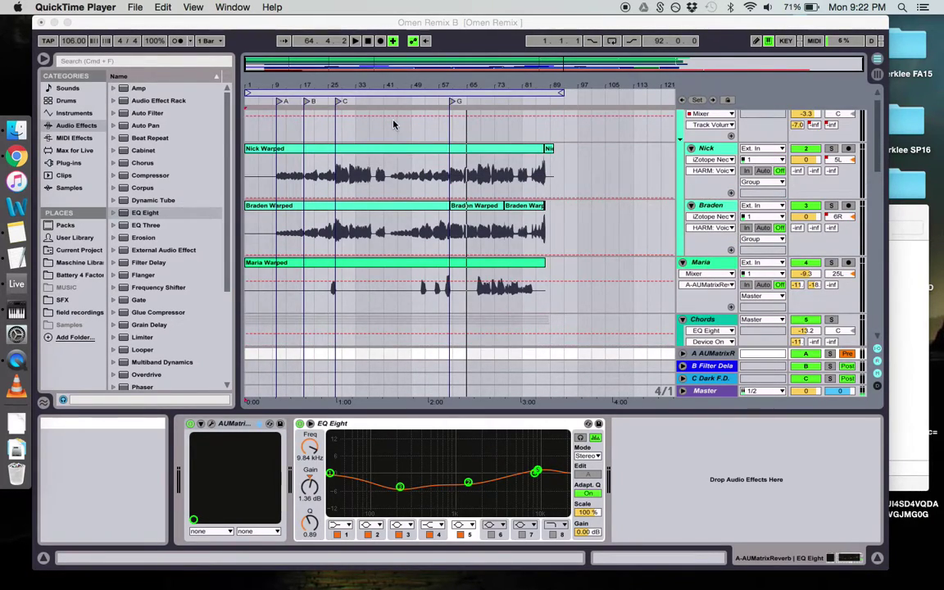
{"action": "left_click", "coordinate": [328, 103]}
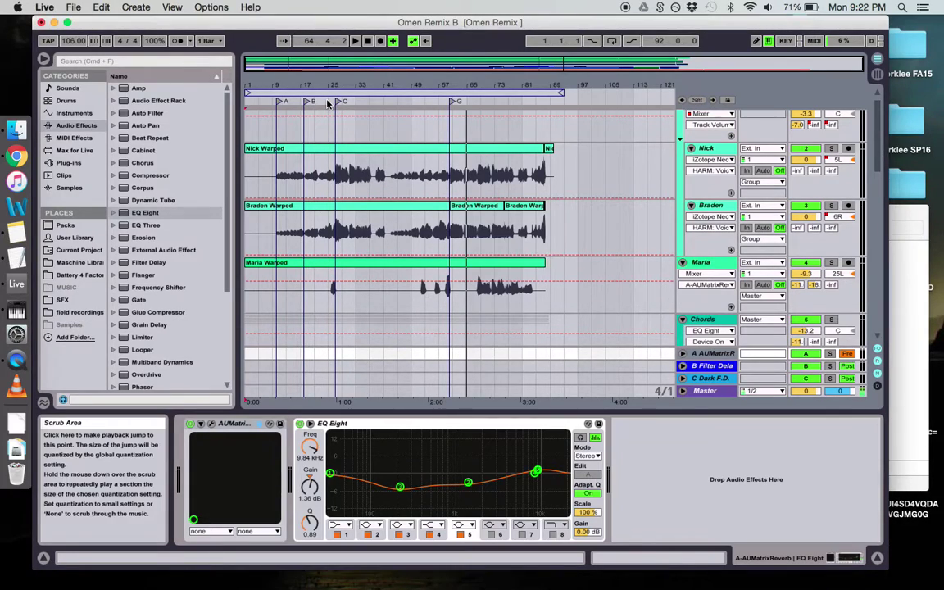
{"action": "left_click", "coordinate": [325, 100]}
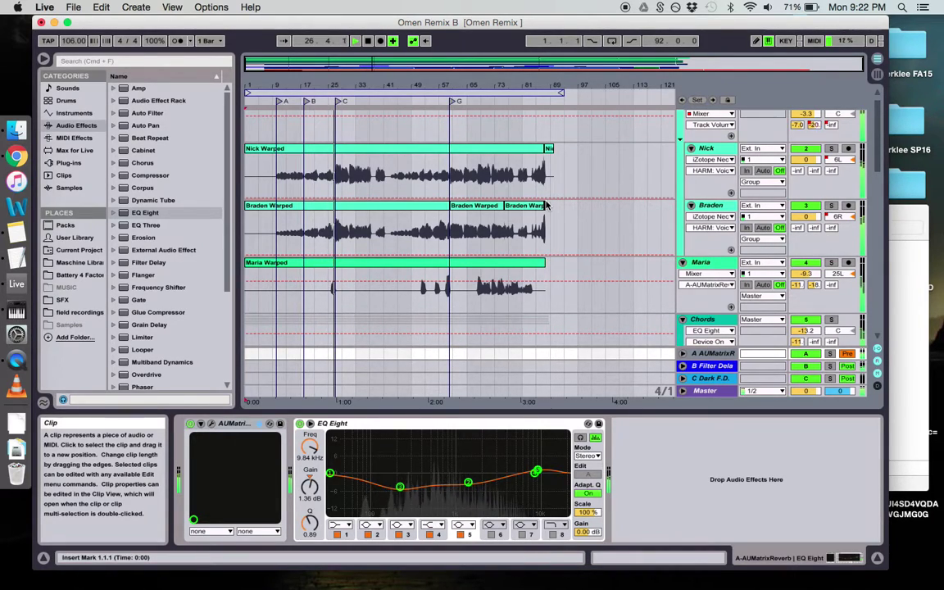
{"action": "scroll", "coordinate": [547, 205], "scroll_direction": "up", "scroll_amount": 1}
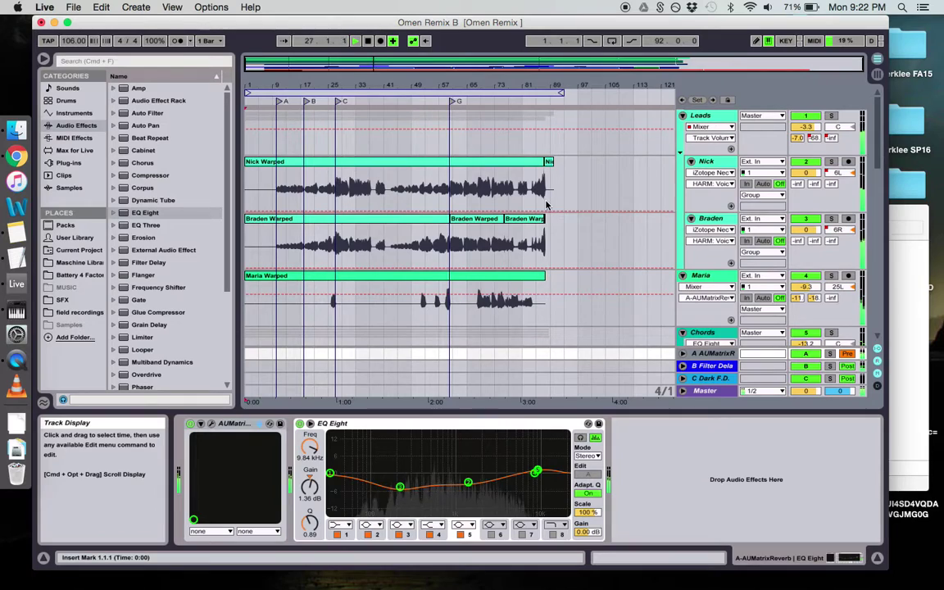
{"action": "left_click", "coordinate": [707, 162]}
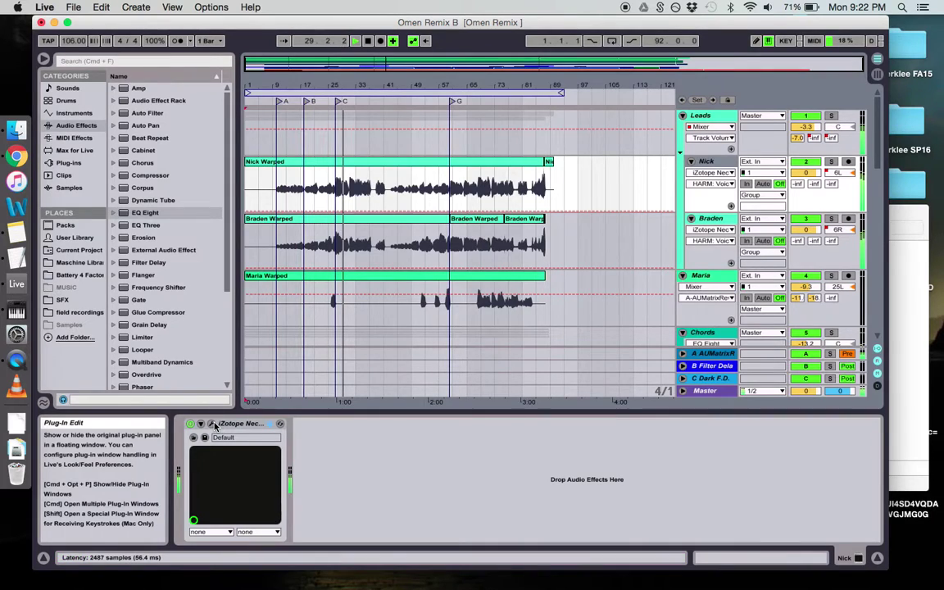
Review Nick's Nectar 2 eight-band EQ curve in its plug-in window, stopping playback at 32.4.4
{"action": "key", "text": "super+alt+p"}
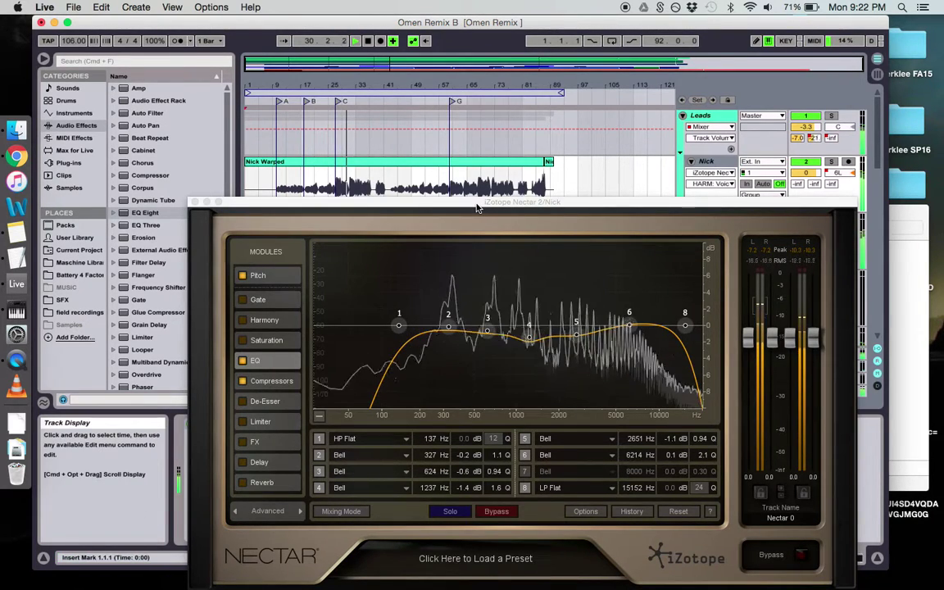
{"action": "left_click_drag", "start_coordinate": [477, 208], "coordinate": [434, 220]}
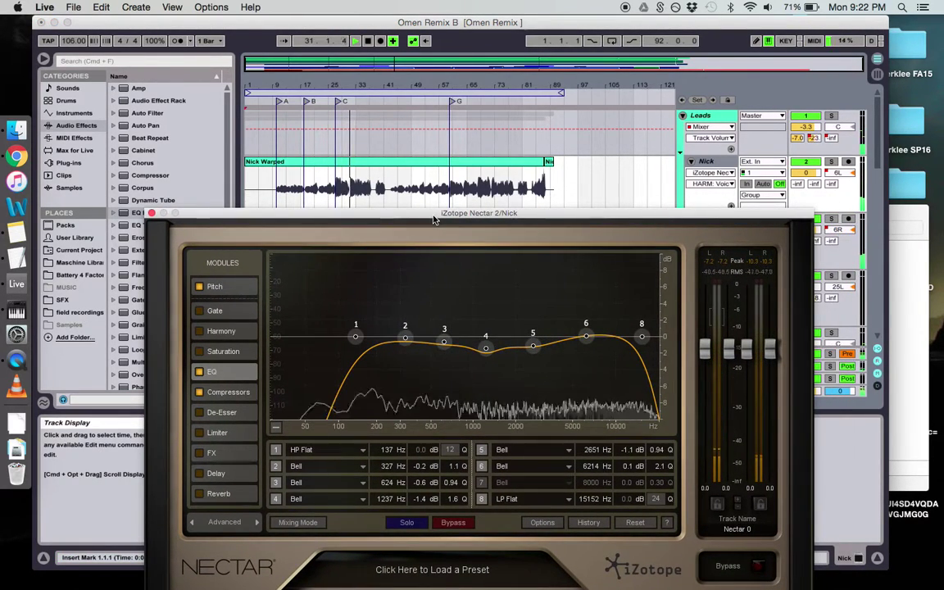
{"action": "left_click", "coordinate": [368, 41]}
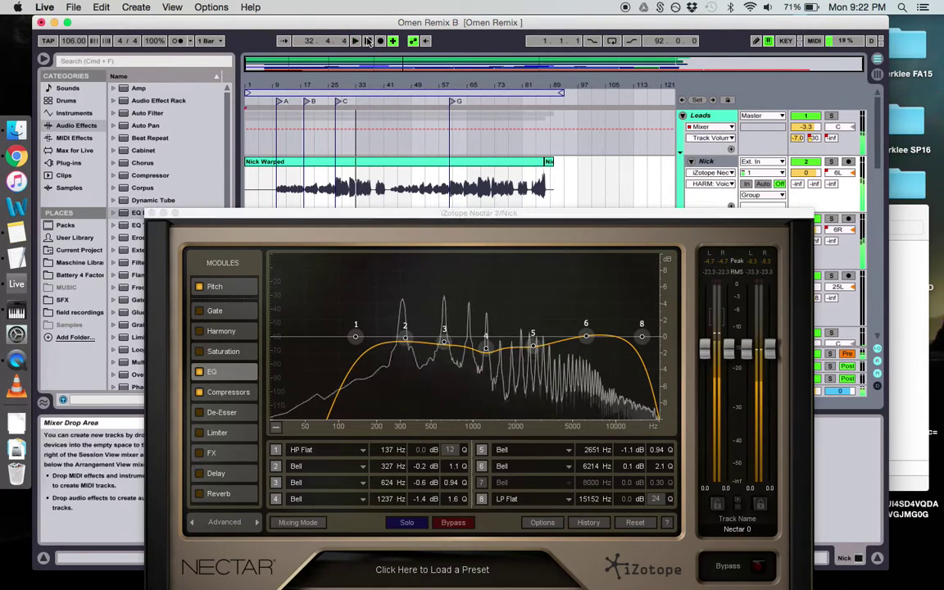
{"action": "left_click_drag", "start_coordinate": [432, 215], "coordinate": [426, 193]}
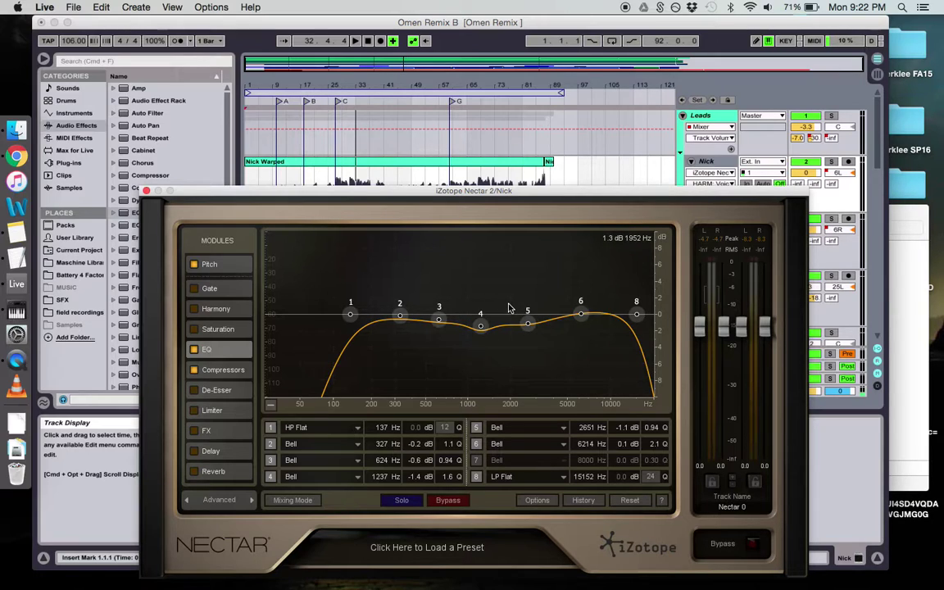
{"action": "left_click", "coordinate": [146, 191]}
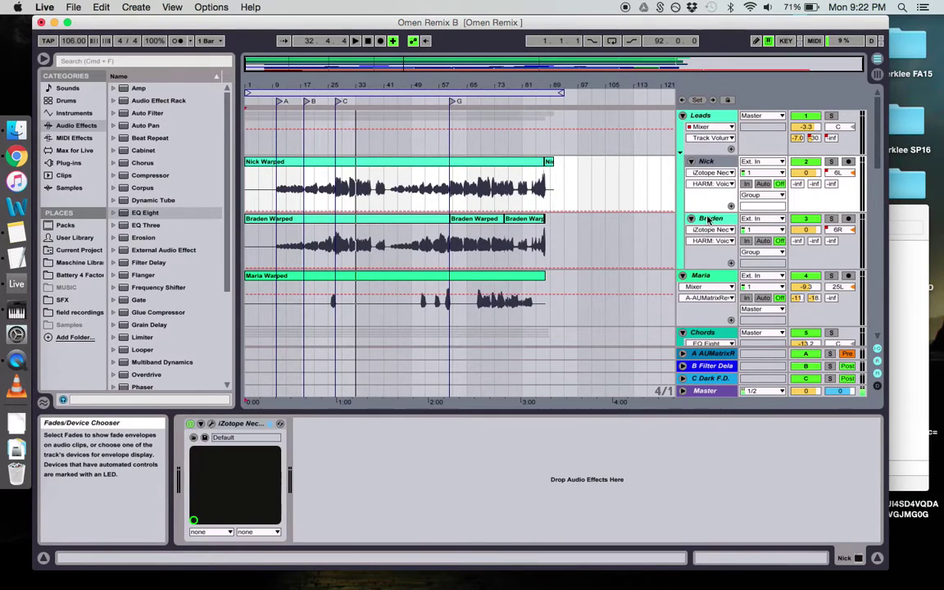
{"action": "scroll", "coordinate": [598, 241], "scroll_direction": "down", "scroll_amount": 5}
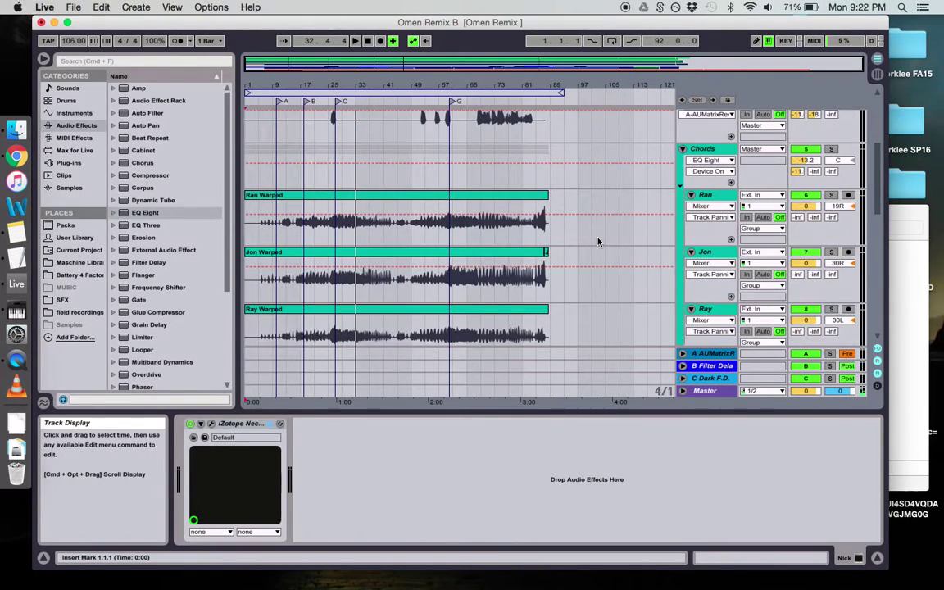
Play the soloed Chords track from around bar 25 with its EQ Eight bypassed
{"action": "left_click", "coordinate": [721, 150]}
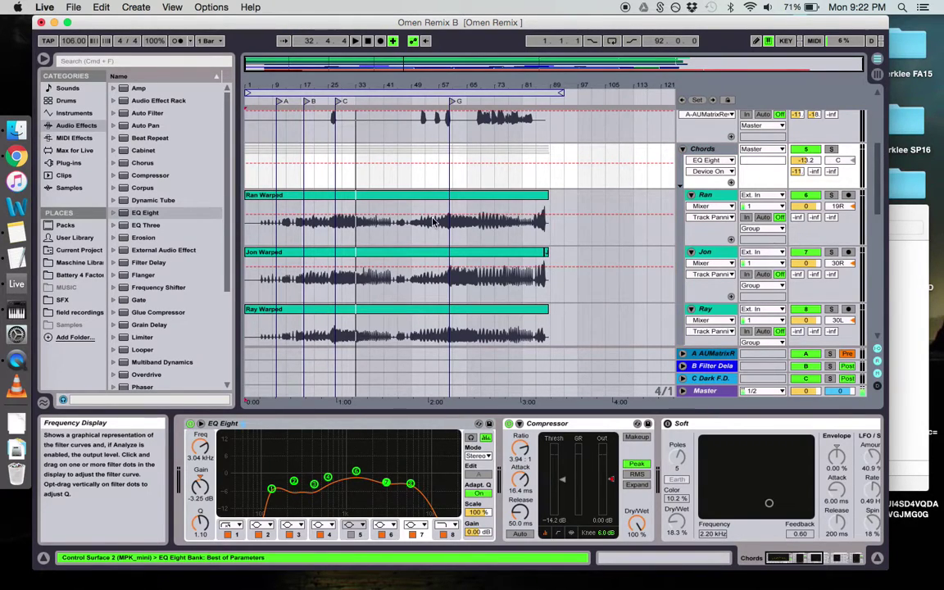
{"action": "scroll", "coordinate": [599, 206], "scroll_direction": "down", "scroll_amount": 10}
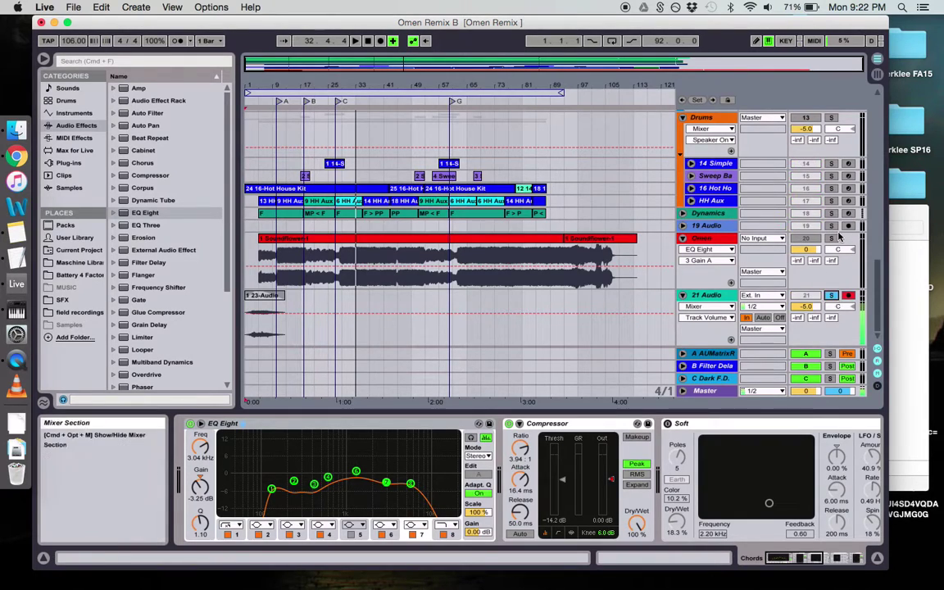
{"action": "scroll", "coordinate": [838, 237], "scroll_direction": "up", "scroll_amount": 5}
{"action": "scroll", "coordinate": [838, 237], "scroll_direction": "up", "scroll_amount": 3}
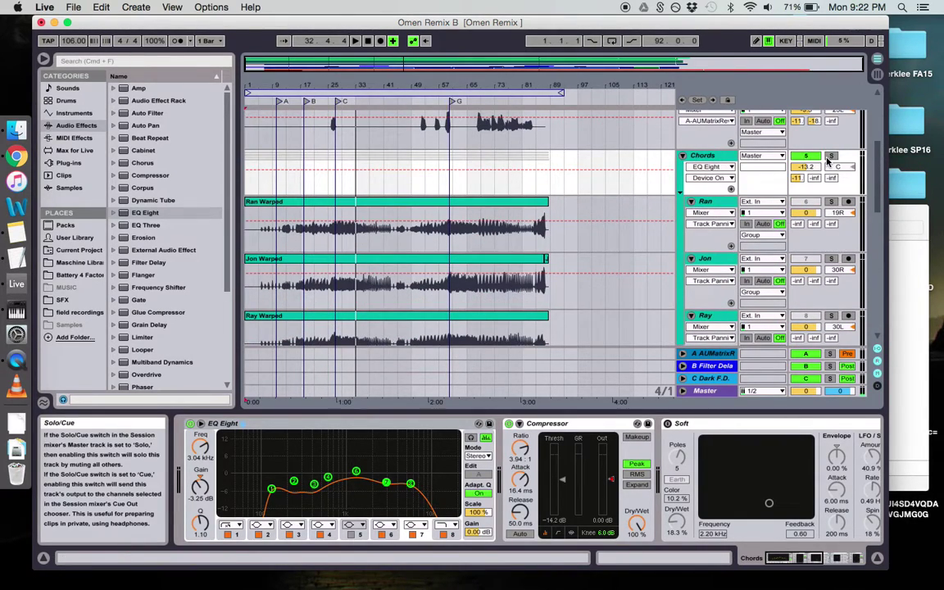
{"action": "left_click", "coordinate": [329, 98]}
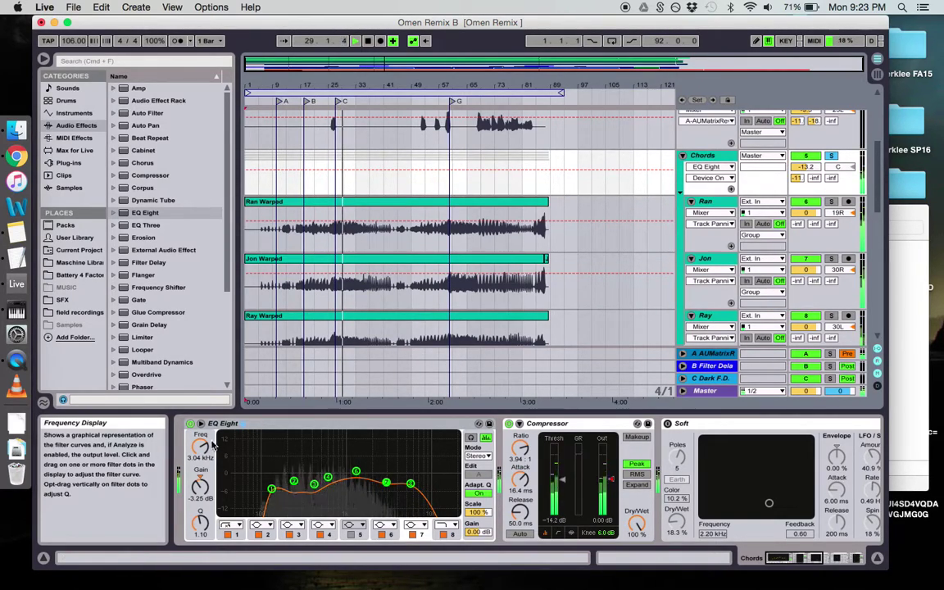
{"action": "left_click", "coordinate": [190, 424]}
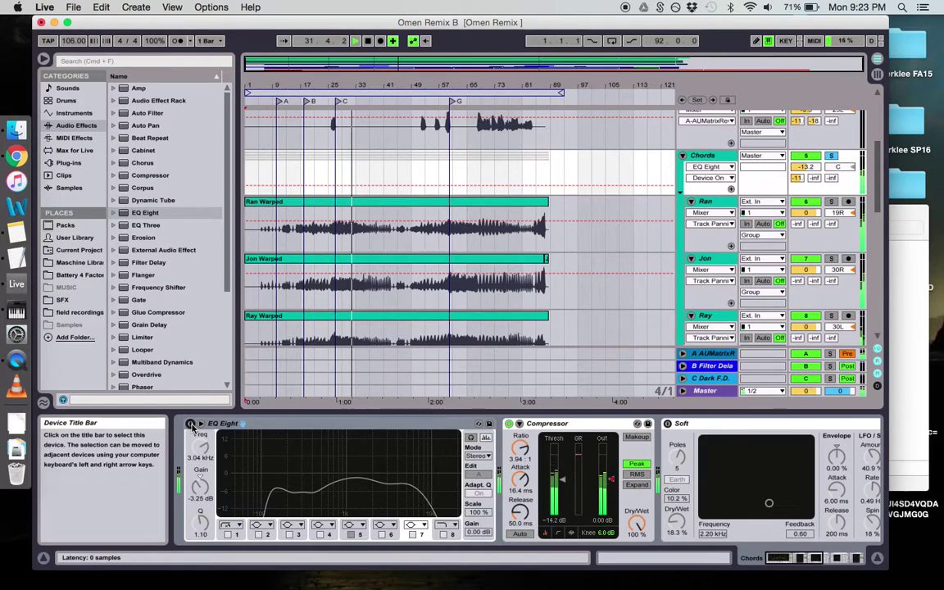
Toggle the Chords EQ Eight on, off and on again, then stop at 36.3.3
{"action": "left_click", "coordinate": [190, 423]}
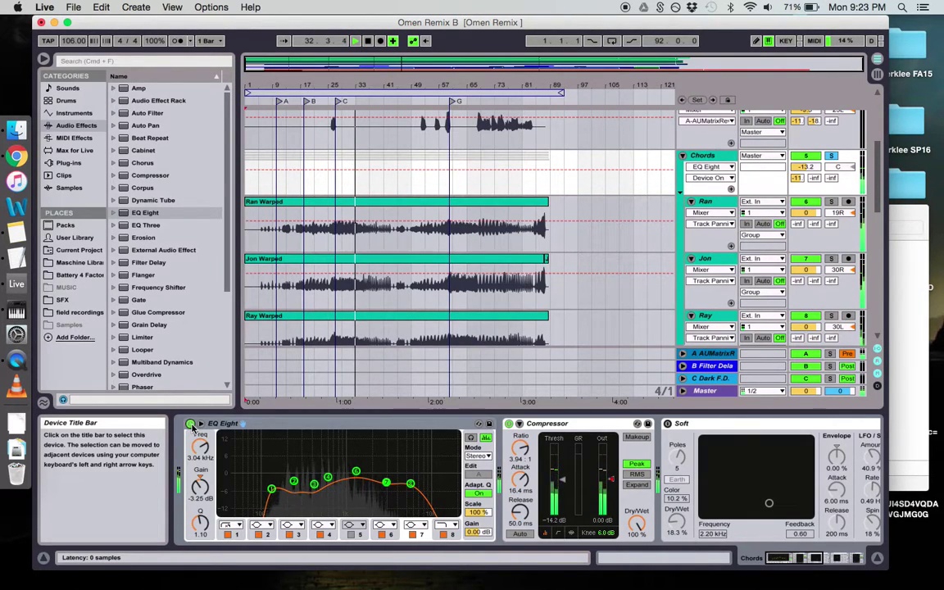
{"action": "left_click", "coordinate": [190, 424]}
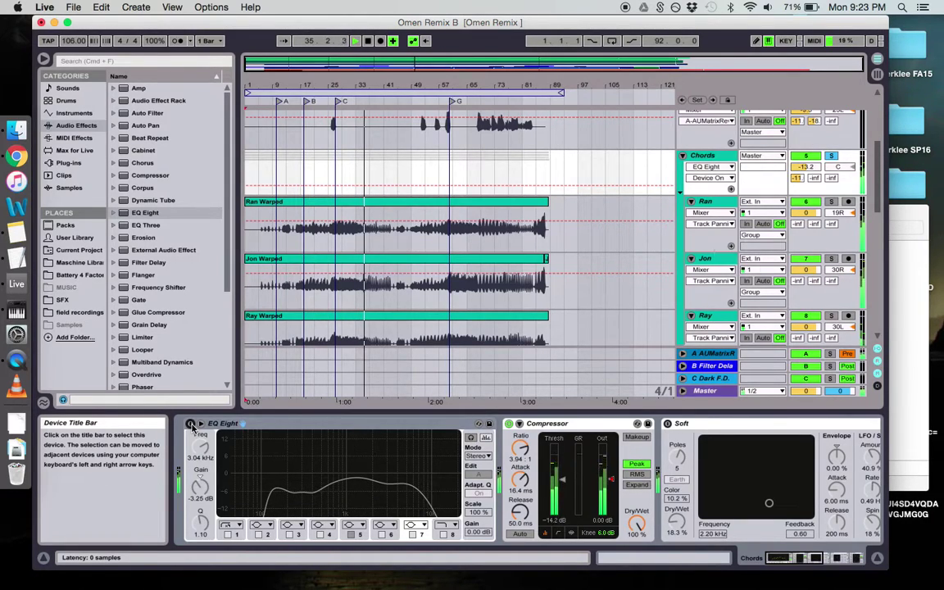
{"action": "left_click", "coordinate": [190, 424]}
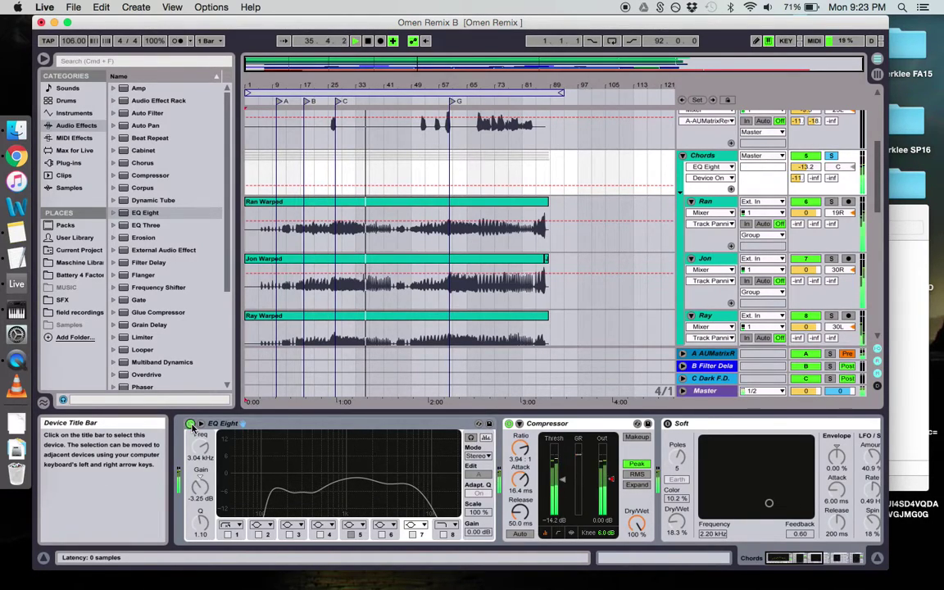
{"action": "left_click", "coordinate": [368, 41]}
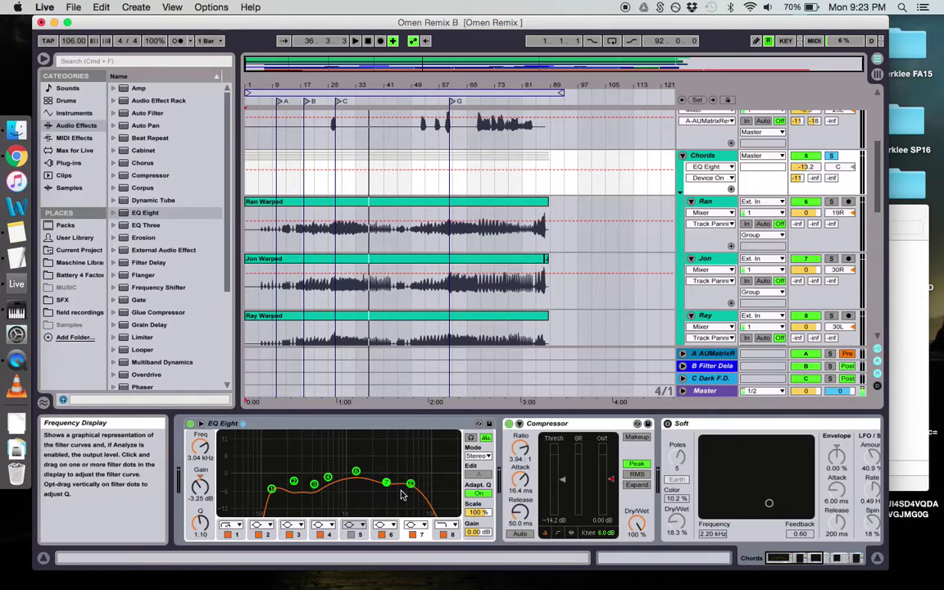
Select the Abe bass track to display its iZotope Nectar and AUPitch devices
{"action": "scroll", "coordinate": [520, 182], "scroll_direction": "down", "scroll_amount": 3}
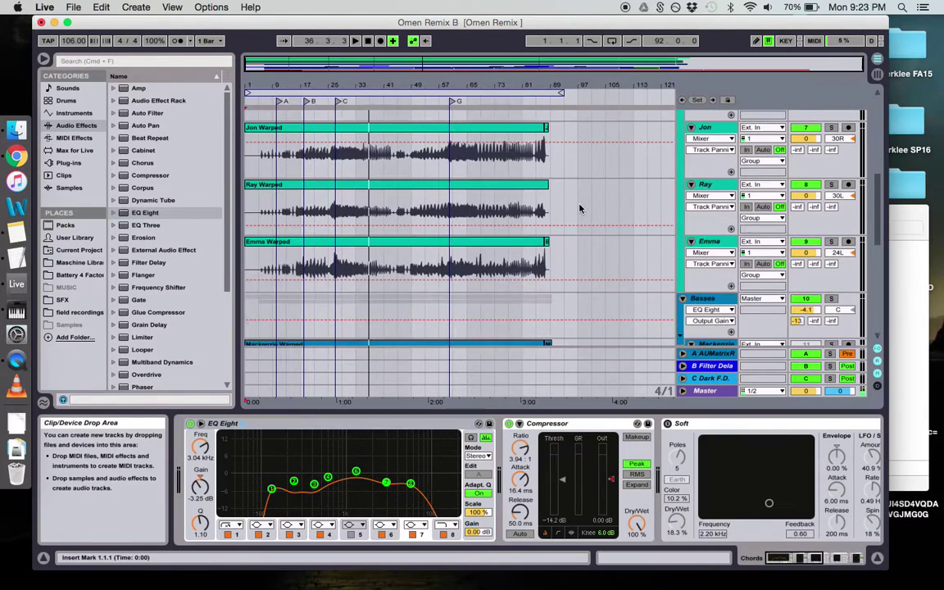
{"action": "scroll", "coordinate": [579, 208], "scroll_direction": "up", "scroll_amount": 4}
{"action": "scroll", "coordinate": [831, 173], "scroll_direction": "down", "scroll_amount": 5}
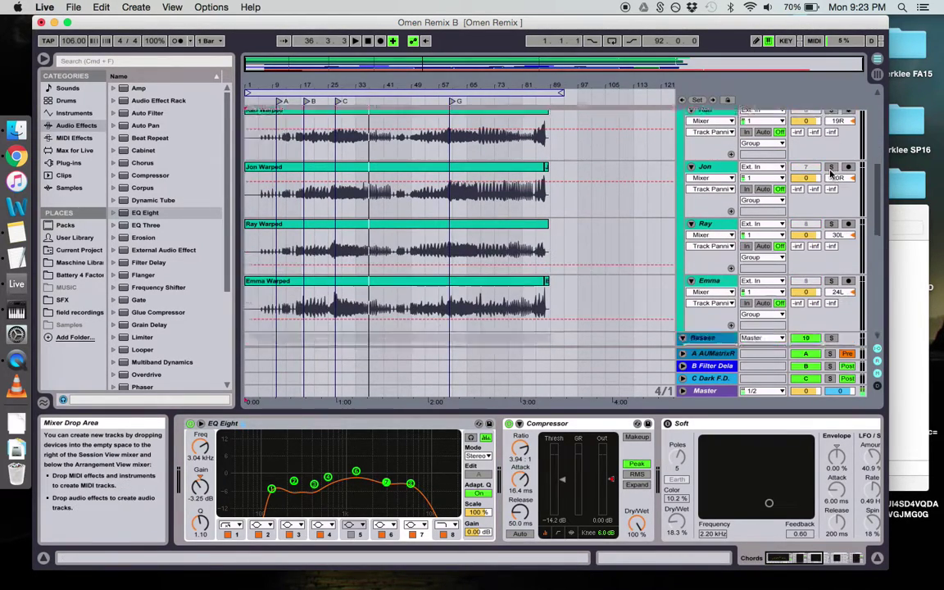
{"action": "scroll", "coordinate": [831, 173], "scroll_direction": "down", "scroll_amount": 8}
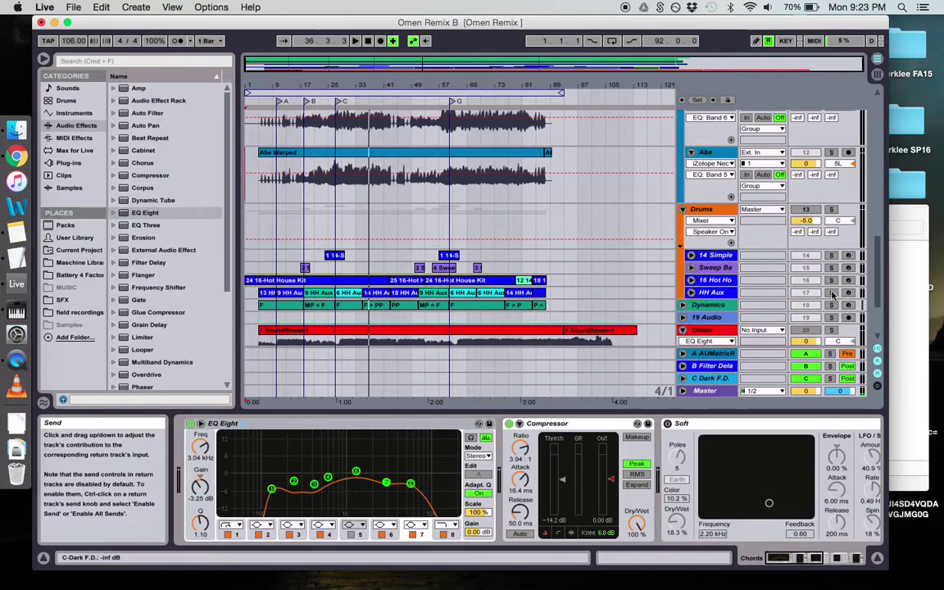
{"action": "scroll", "coordinate": [832, 295], "scroll_direction": "up", "scroll_amount": 4}
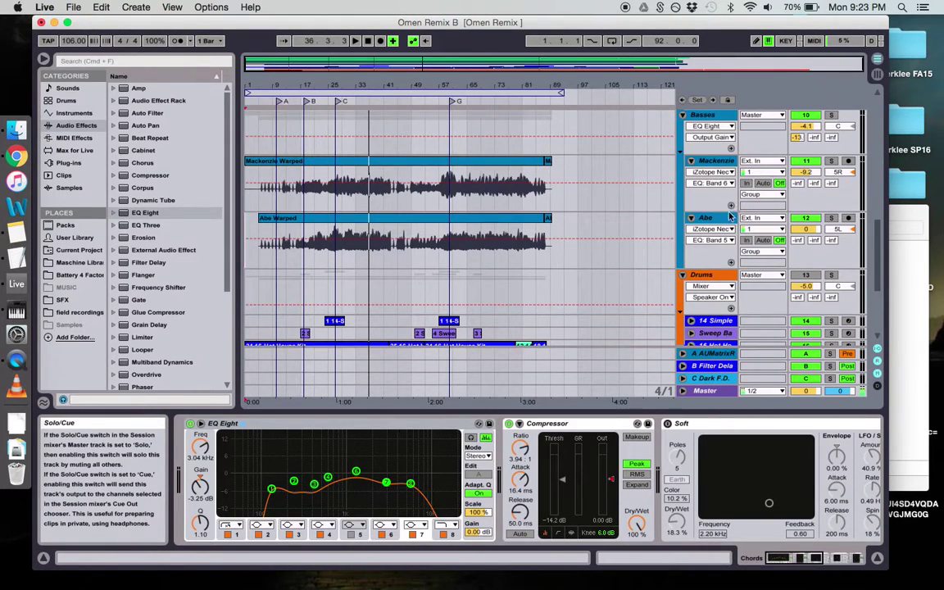
{"action": "left_click", "coordinate": [728, 216]}
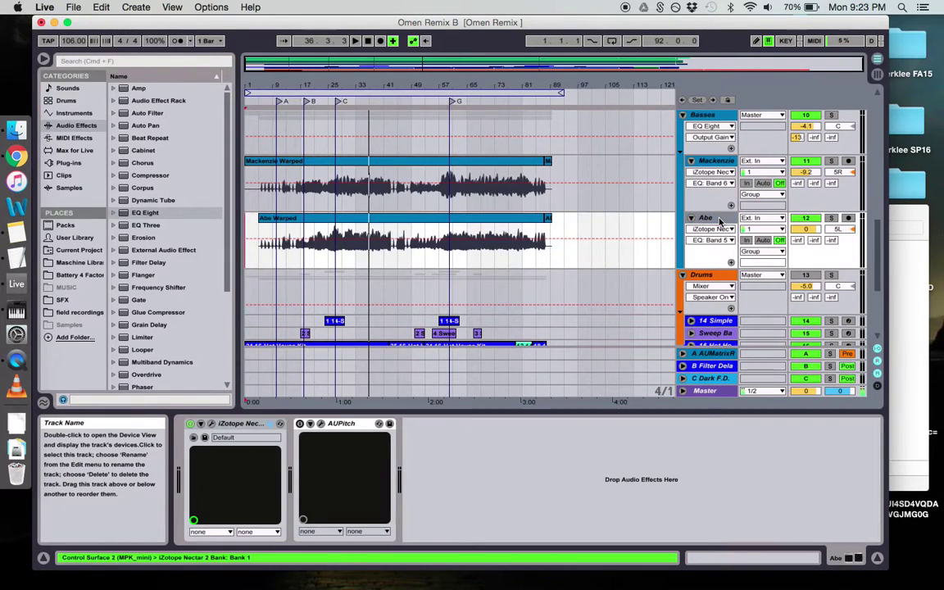
Inspect Abe's Nectar 2 eight-band EQ curve in its plug-in window, then close it
{"action": "left_click", "coordinate": [213, 424]}
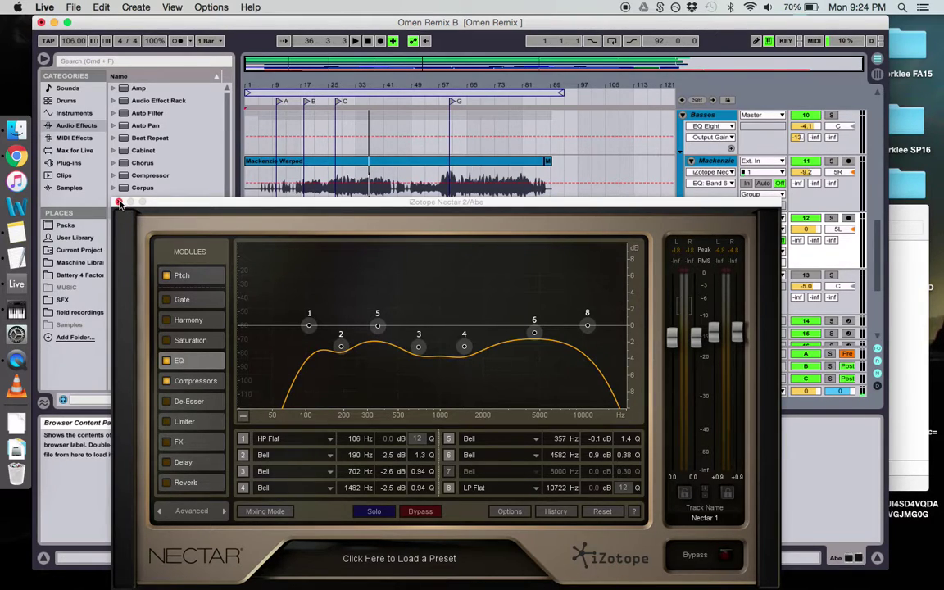
{"action": "left_click", "coordinate": [119, 203]}
Play from around bar 24 and show the A-AUMatrixReverb return's AUMatrixReverb and EQ Eight
{"action": "scroll", "coordinate": [342, 148], "scroll_direction": "up", "scroll_amount": 10}
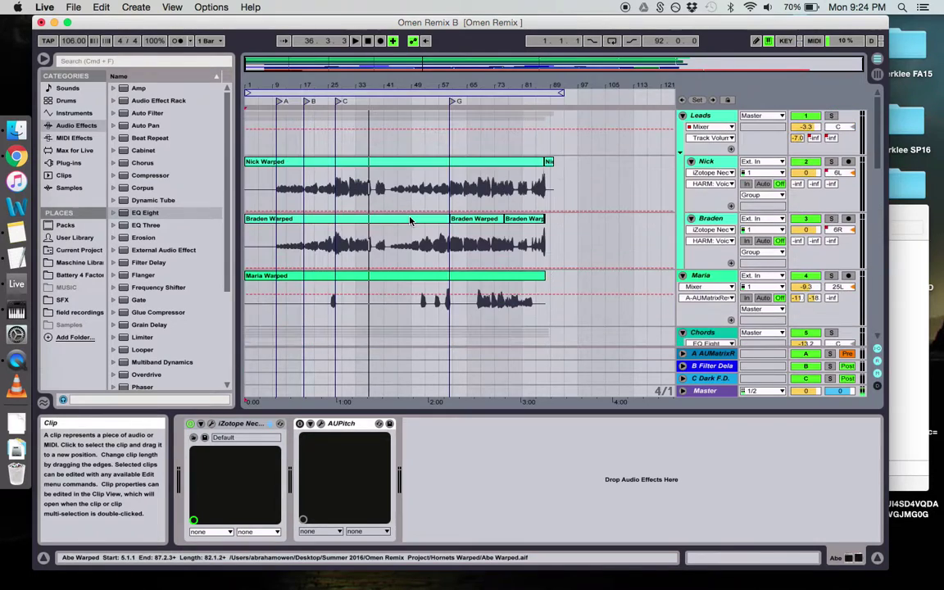
{"action": "left_click", "coordinate": [324, 101]}
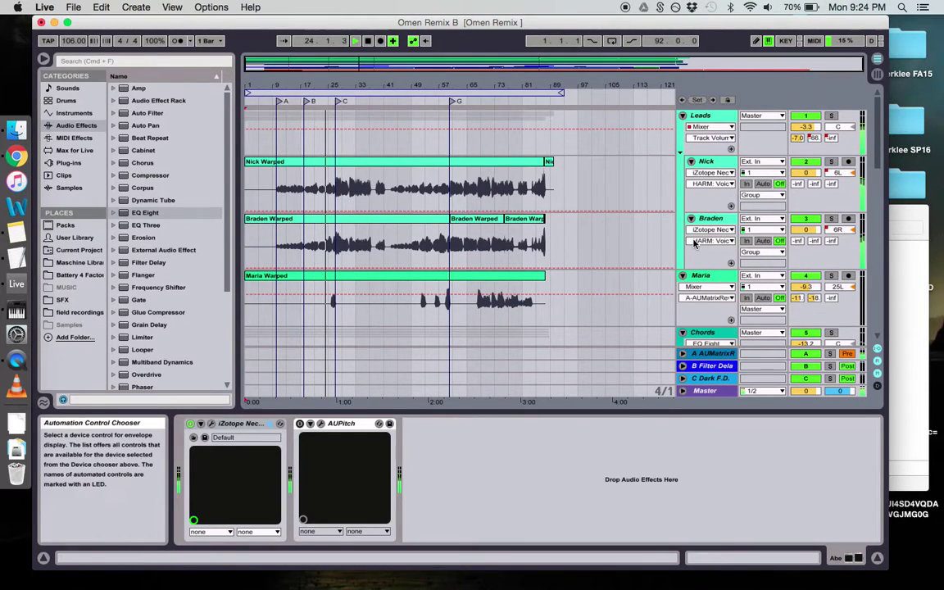
{"action": "scroll", "coordinate": [692, 244], "scroll_direction": "down", "scroll_amount": 5}
{"action": "scroll", "coordinate": [693, 244], "scroll_direction": "down", "scroll_amount": 4}
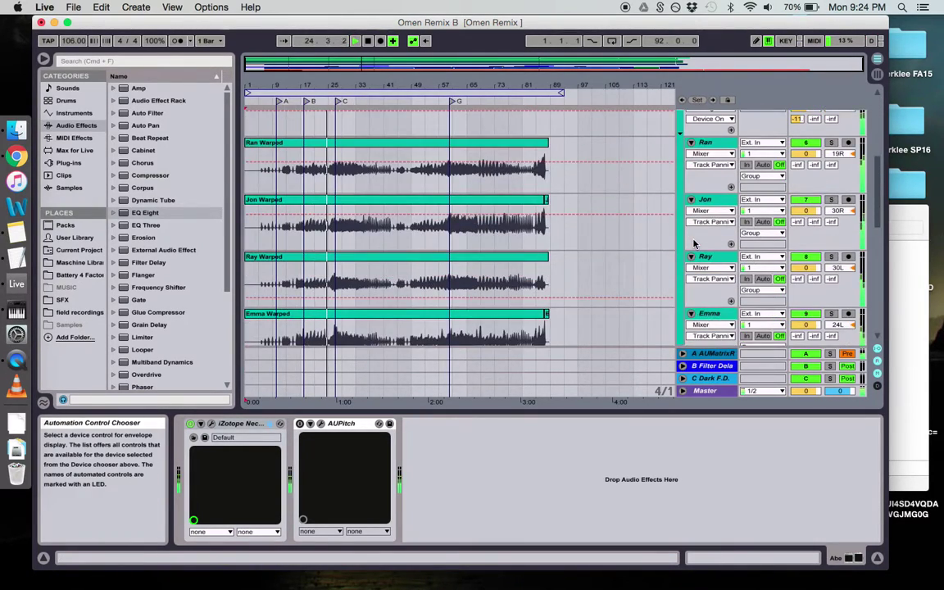
{"action": "left_click", "coordinate": [718, 355]}
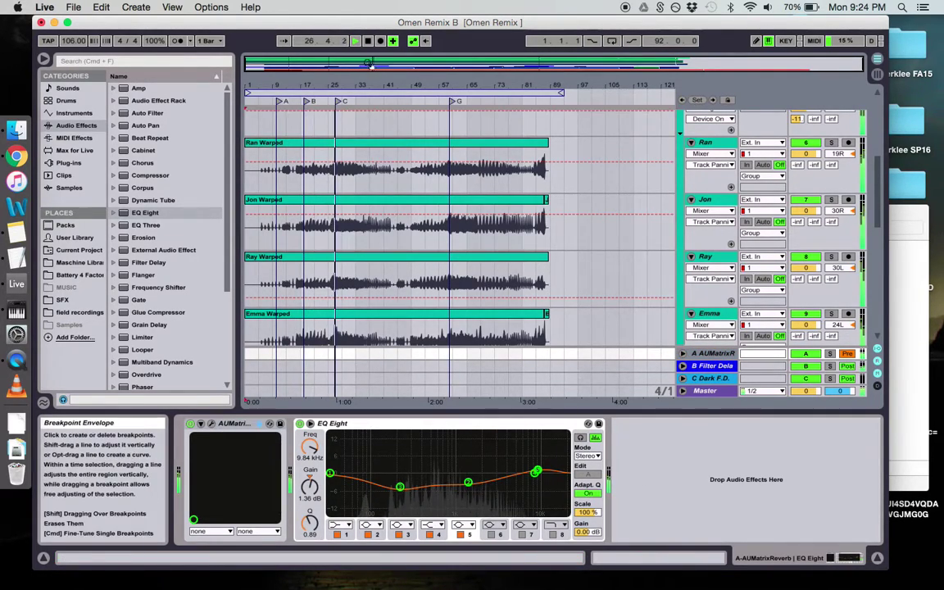
Stop, replay from around bar 56, and stop again at 68.3.3
{"action": "left_click", "coordinate": [368, 41]}
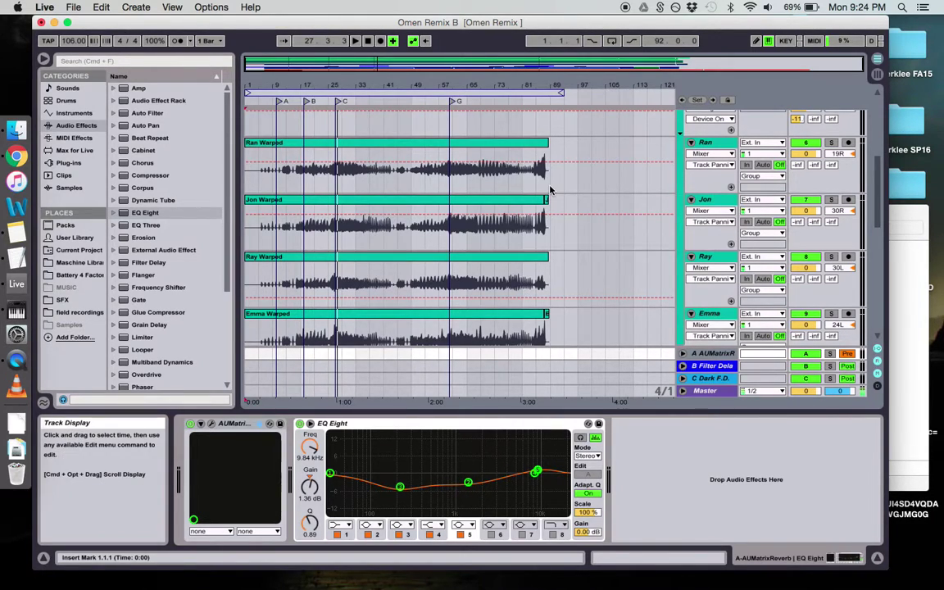
{"action": "left_click", "coordinate": [437, 99]}
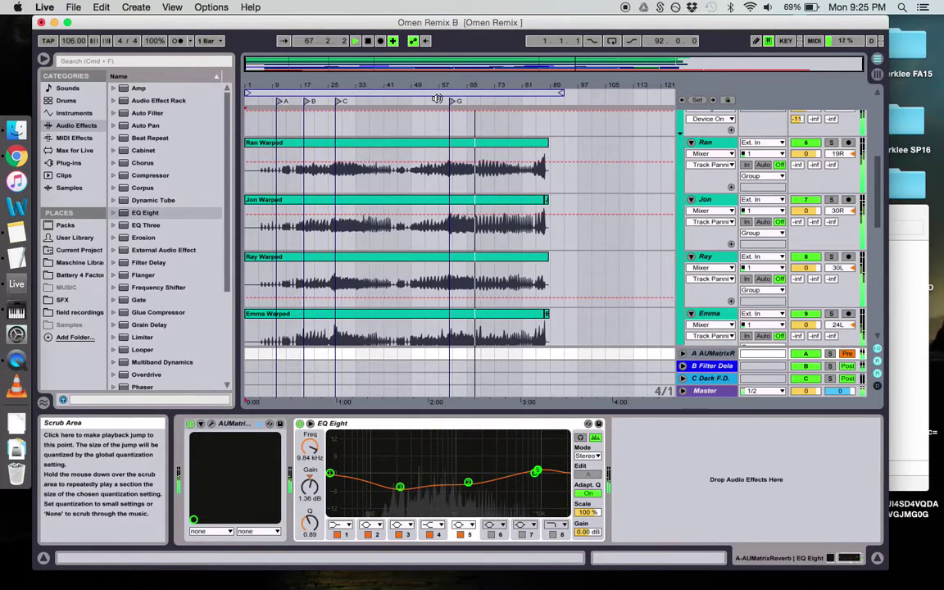
{"action": "left_click", "coordinate": [369, 41]}
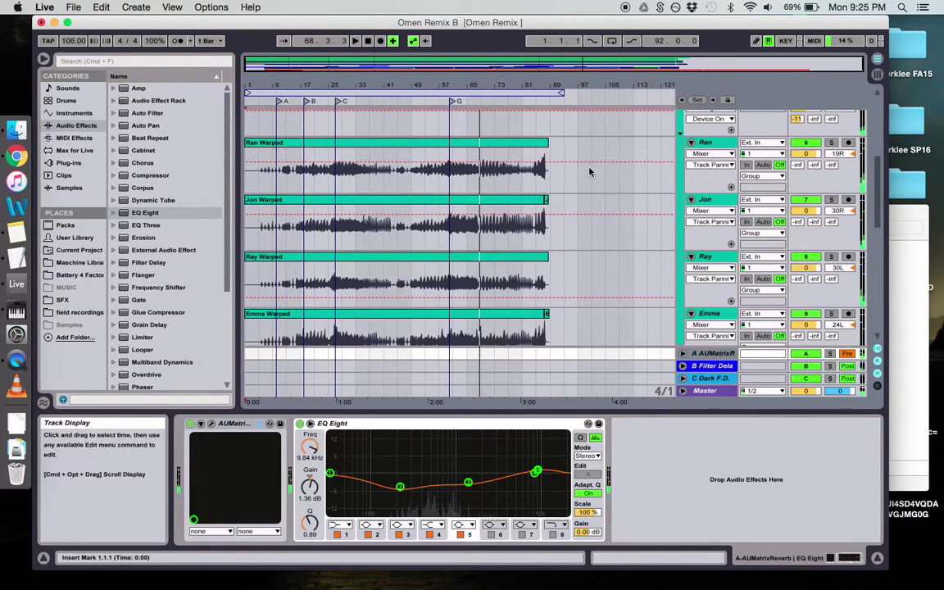